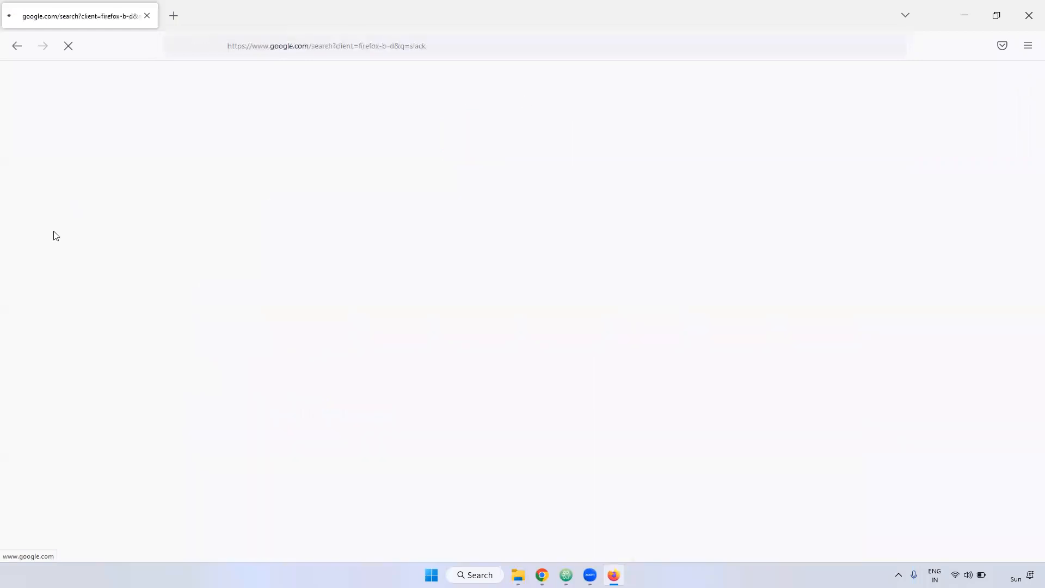
Open the 'Slack is your digital HQ' search result and go to Slack's sign-in page.
left_click_drag(117, 205, 283, 223)
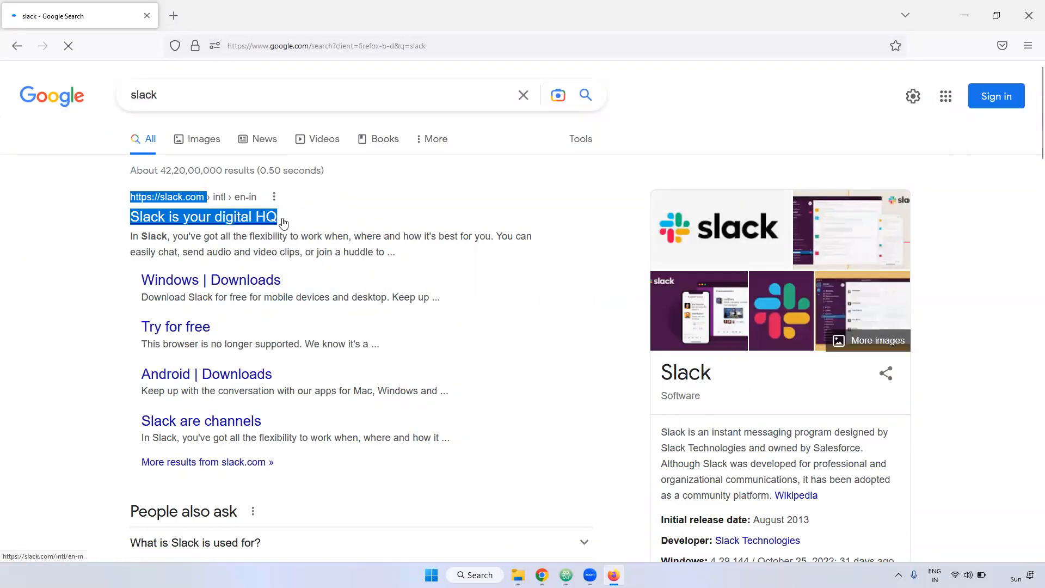
left_click(416, 203)
left_click(192, 222)
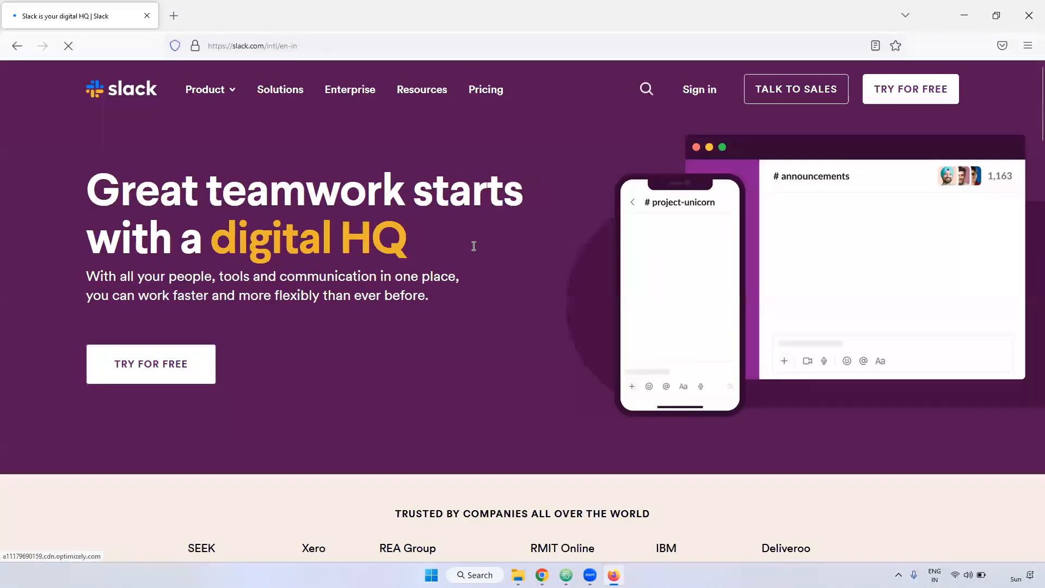
left_click(699, 93)
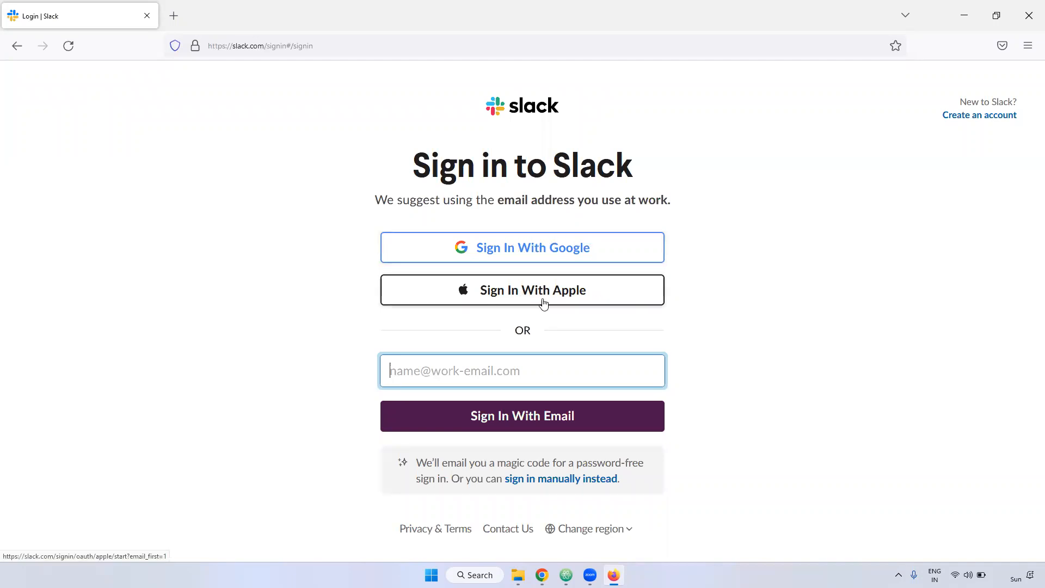
Sign in to Slack with Google: enter the account password, decline saving the login, and submit the SMS code.
left_click(581, 249)
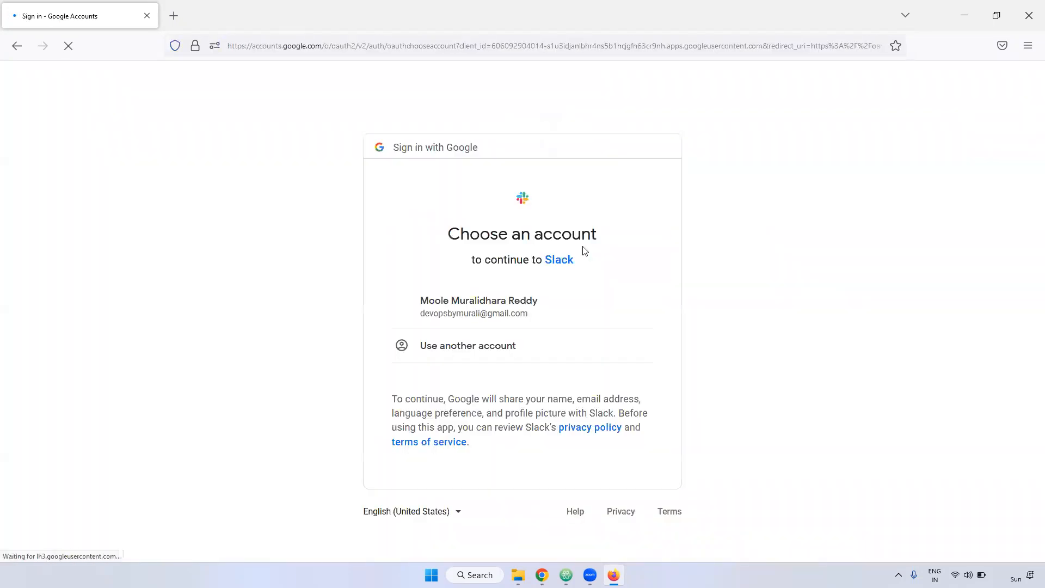
left_click(516, 315)
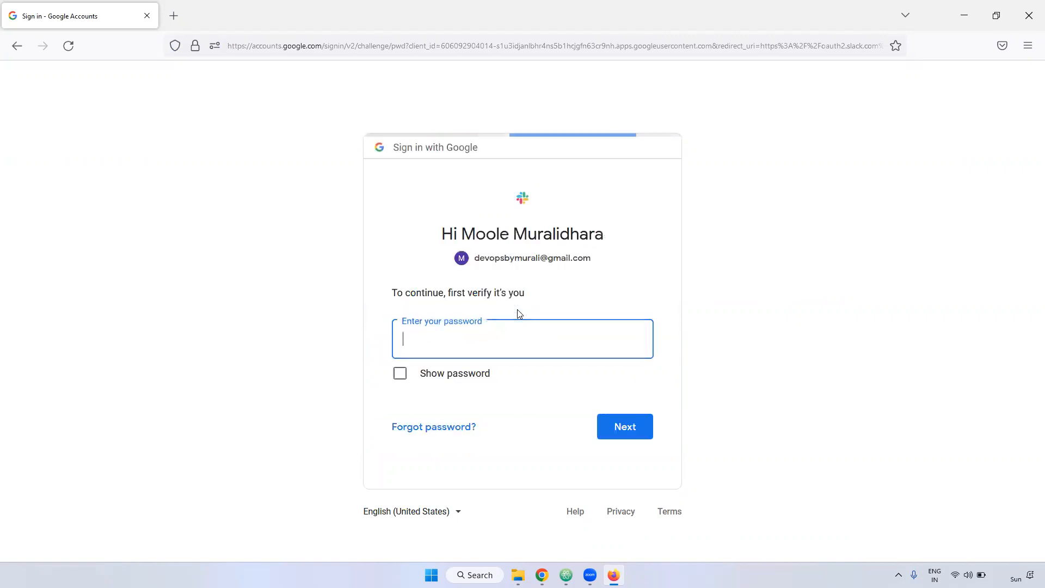
type("•")
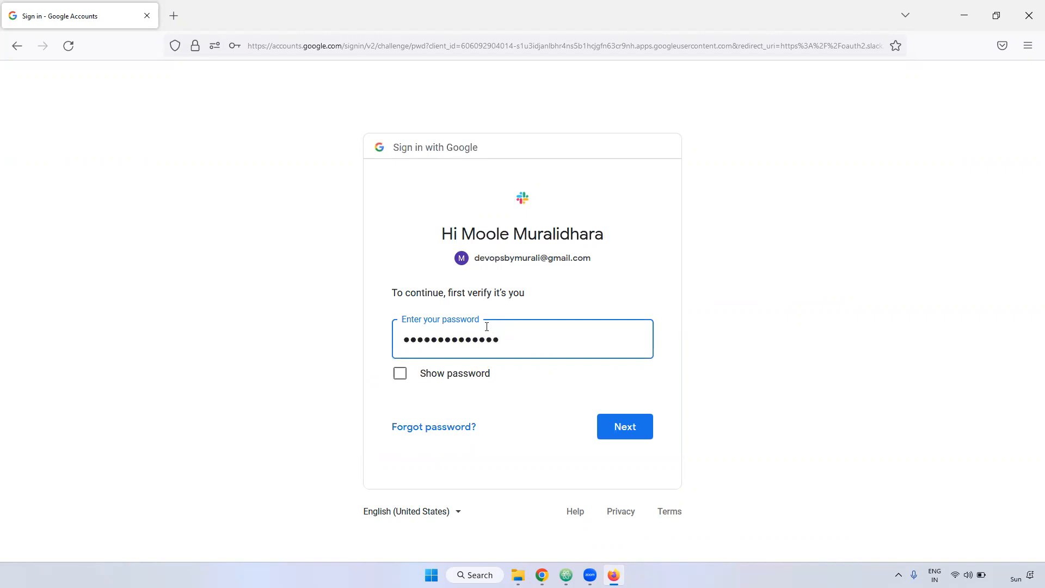
key("Return")
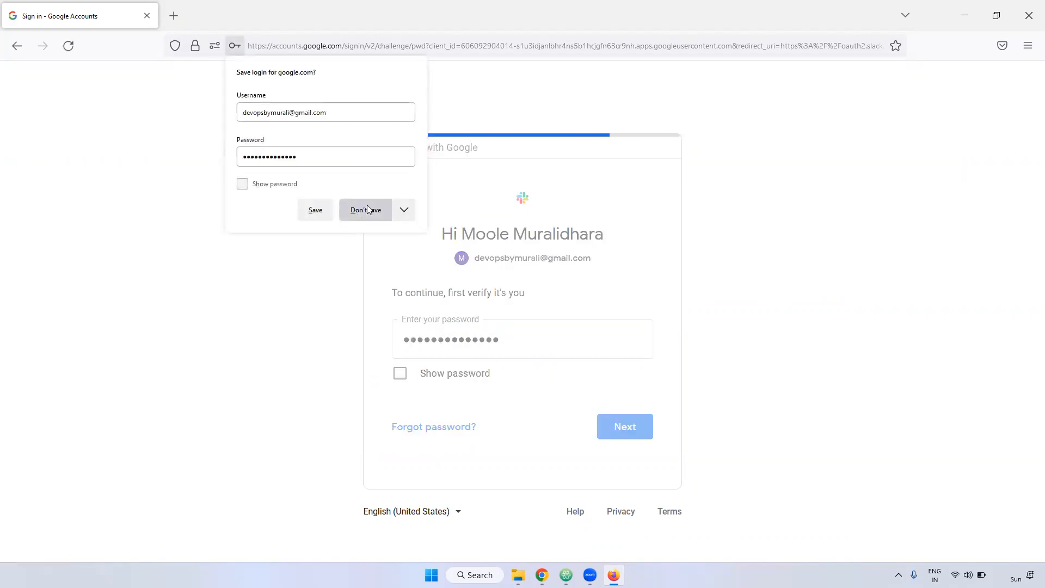
left_click(369, 209)
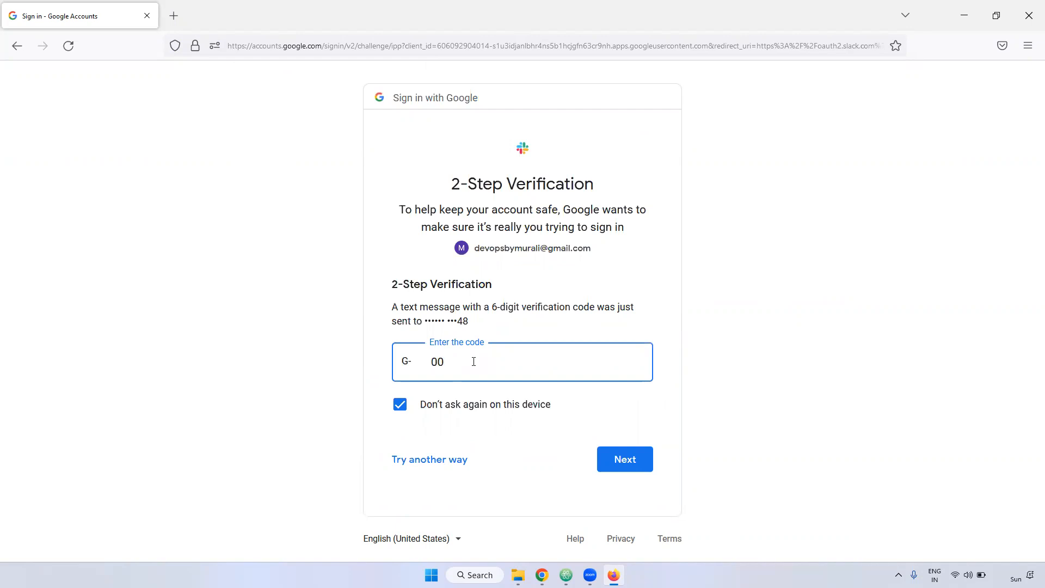
key("Return")
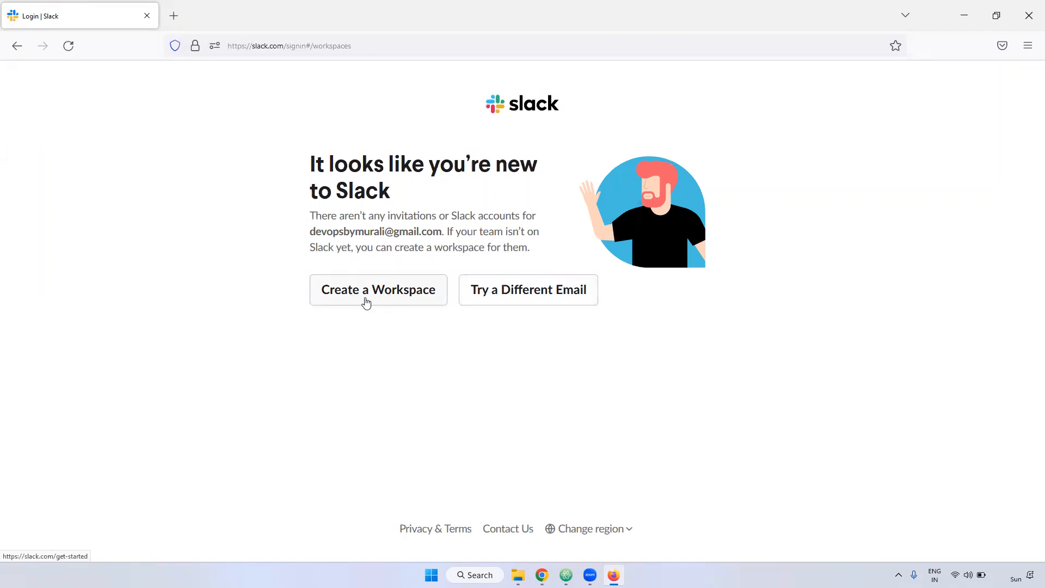
Start creating a new Slack workspace and reach the Step 1 of 3 team-name prompt.
left_click(401, 299)
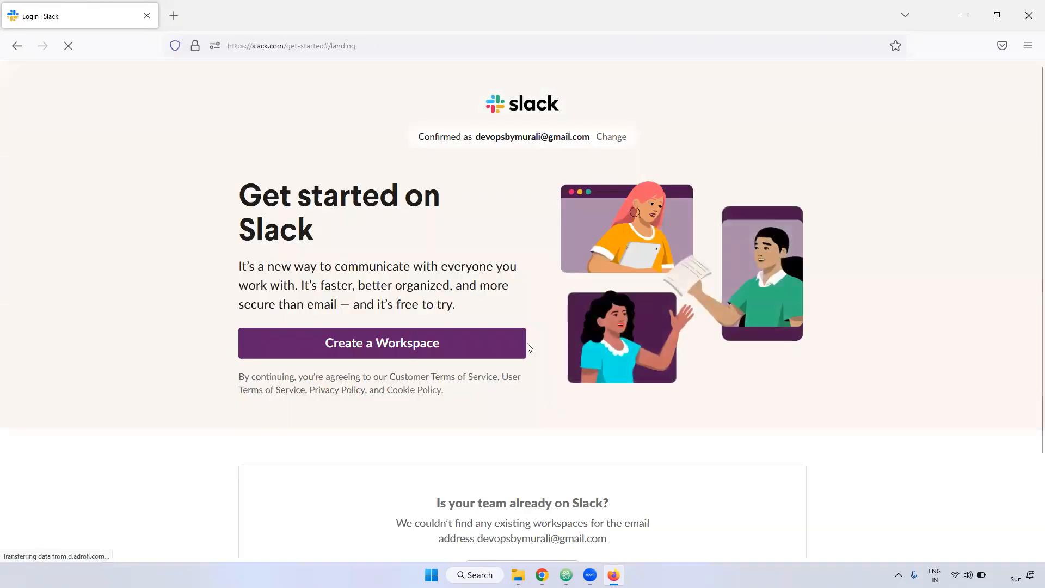
left_click_drag(430, 135, 587, 138)
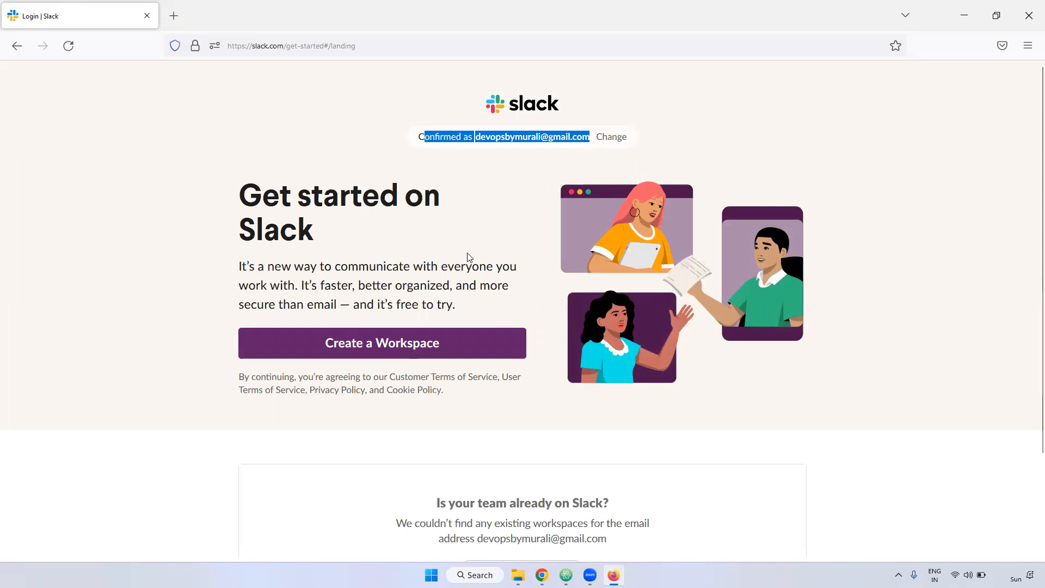
left_click(417, 343)
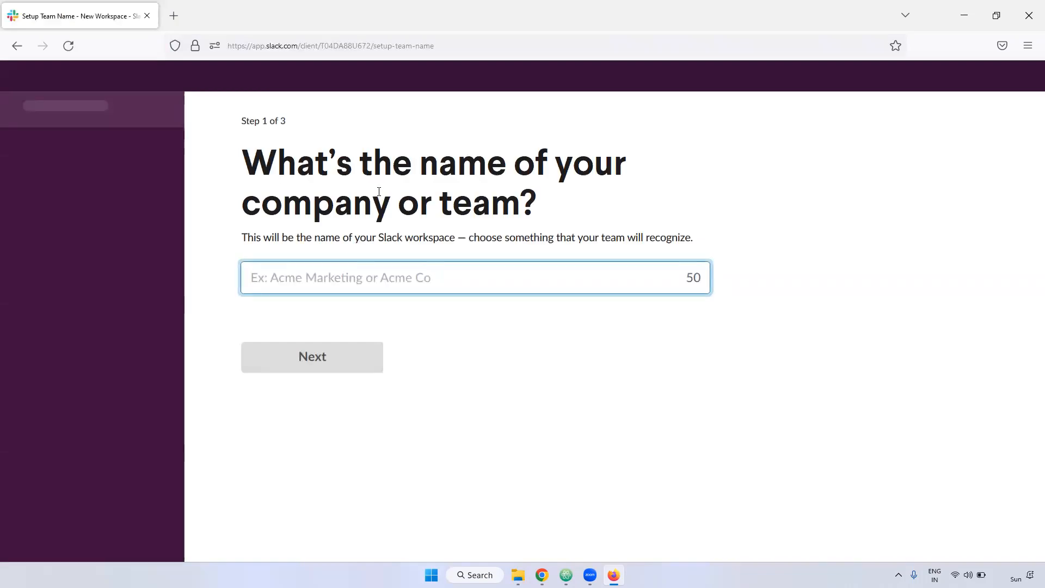
Name the new workspace 'devopsbymur' and continue.
left_click_drag(278, 169, 571, 181)
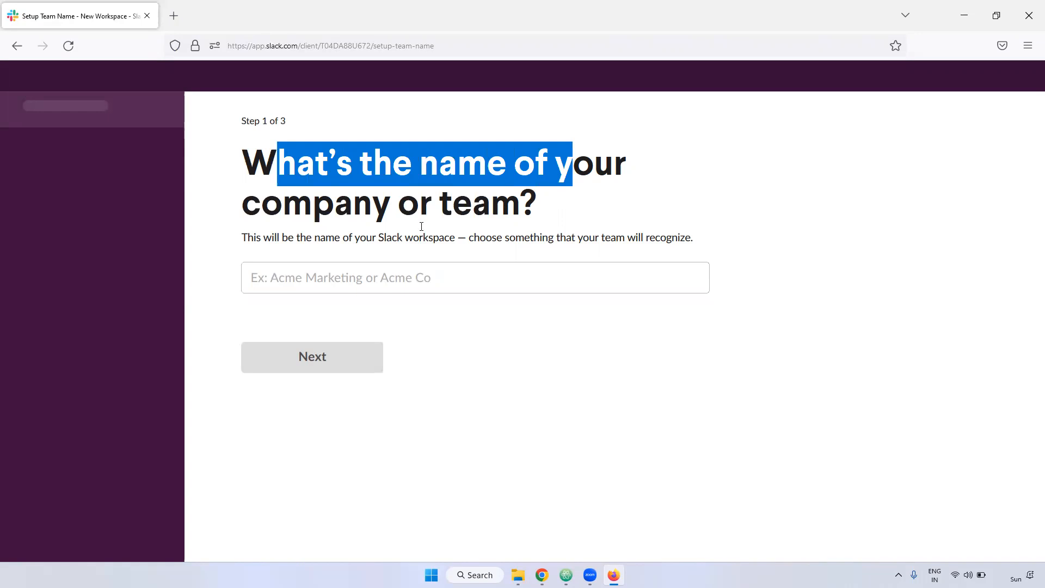
left_click(352, 274)
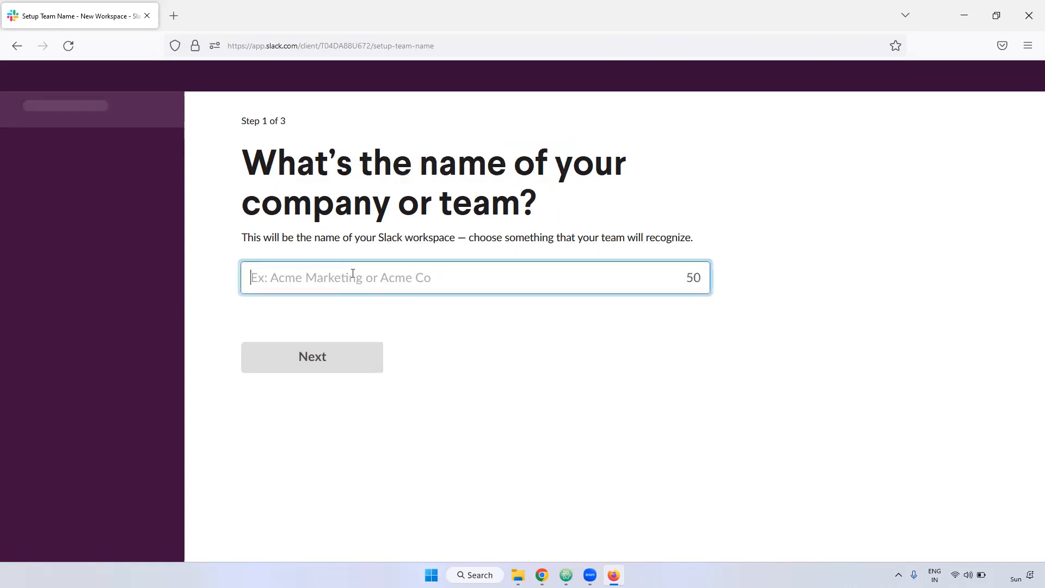
type("devopsbymurali")
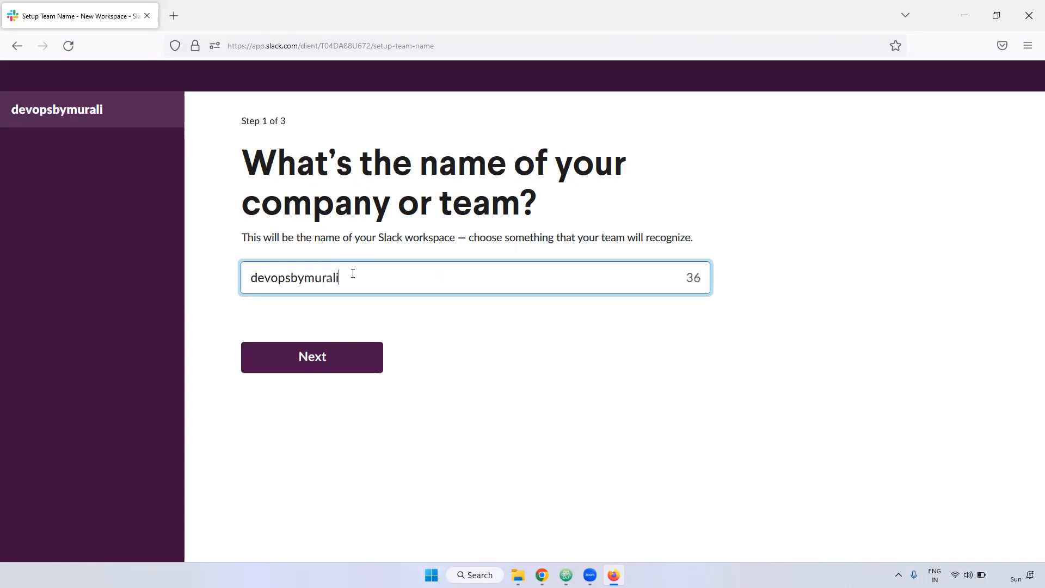
left_click(328, 363)
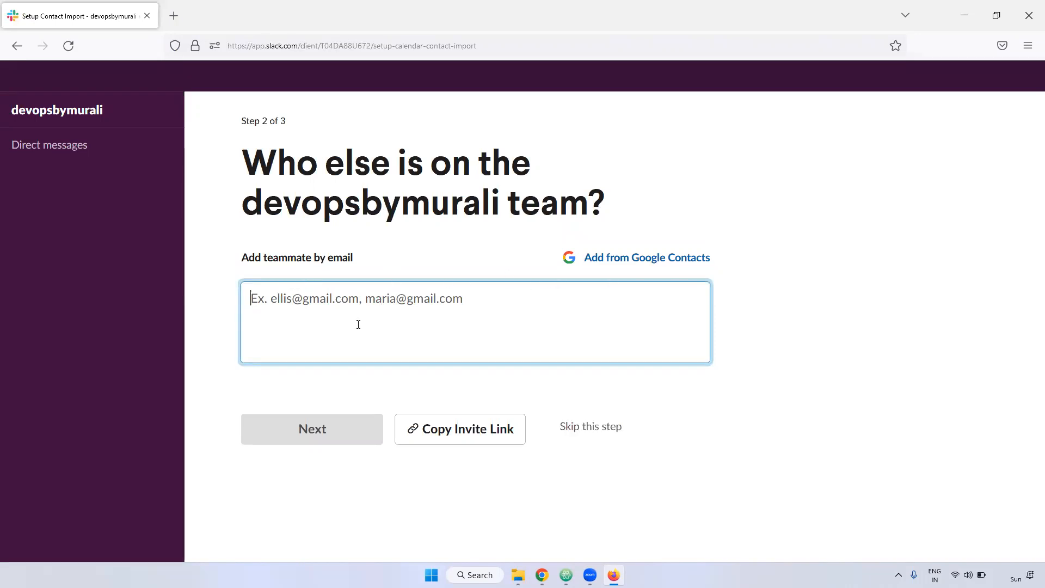
Skip inviting teammates and make 'dev' the workspace's first channel.
left_click(589, 428)
left_click(665, 357)
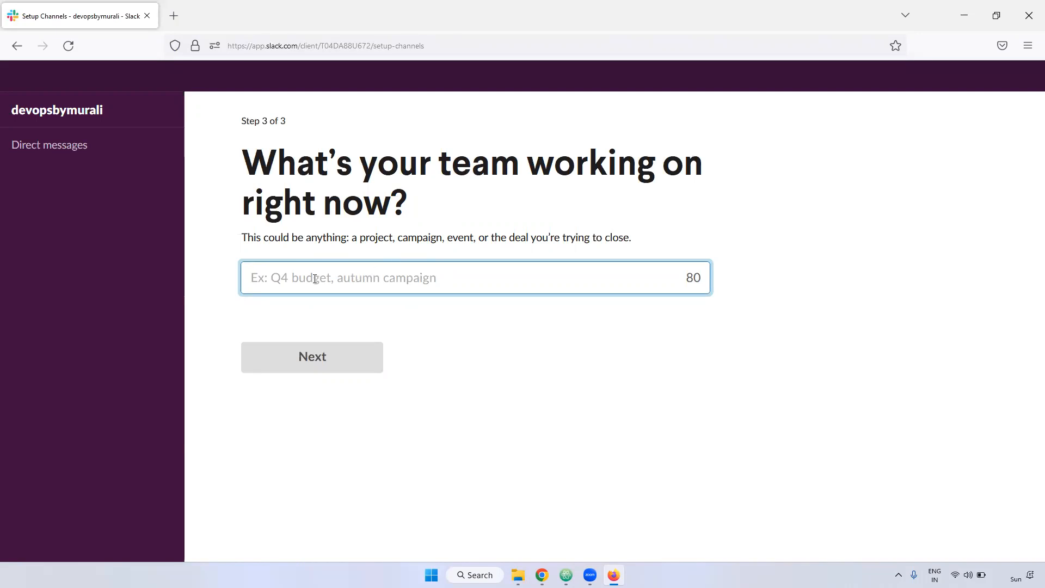
type("dev")
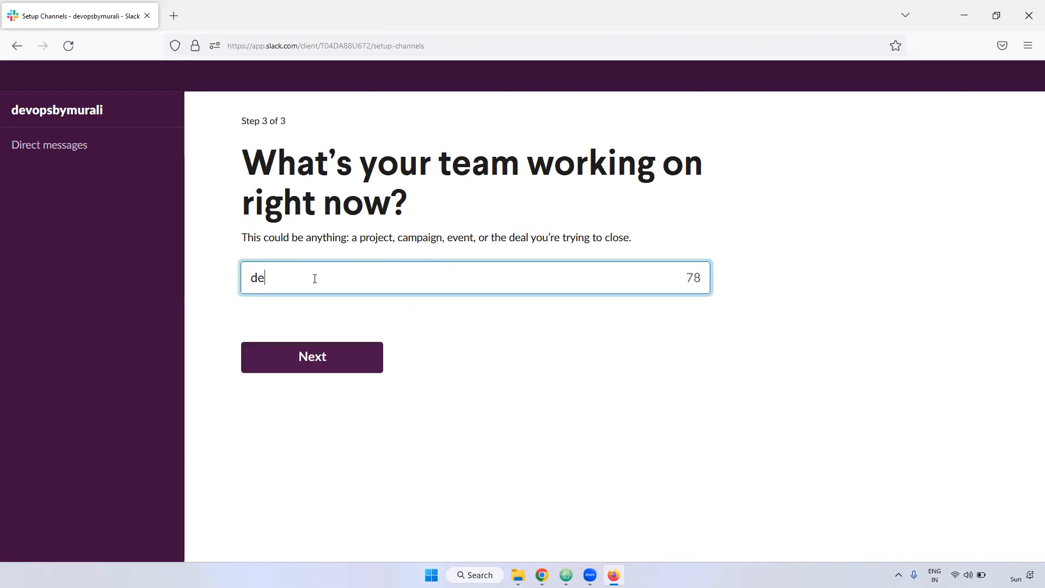
left_click(345, 351)
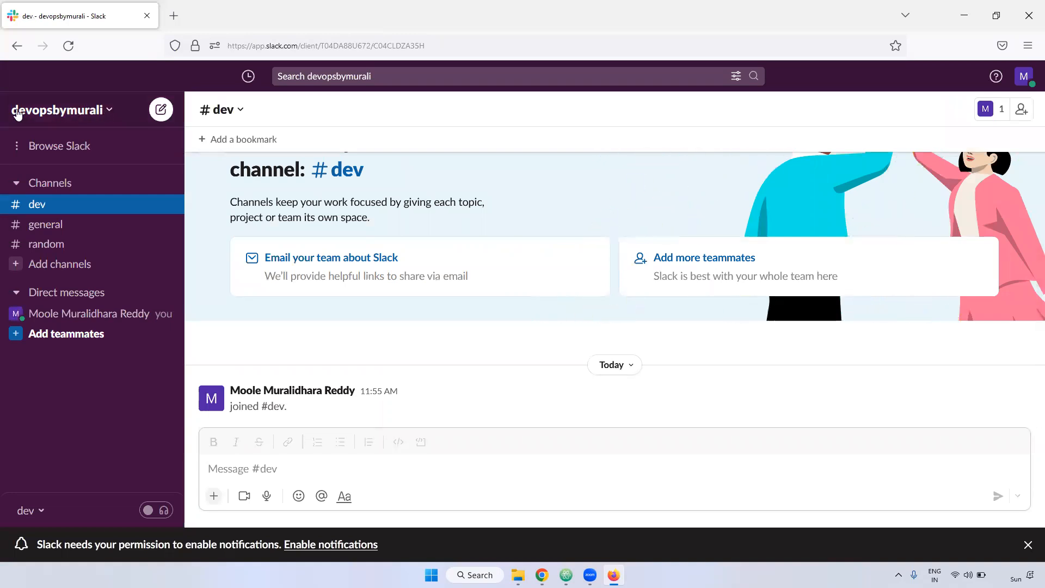
Look over the workspace options and the #dev message area.
left_click(46, 112)
left_click(386, 126)
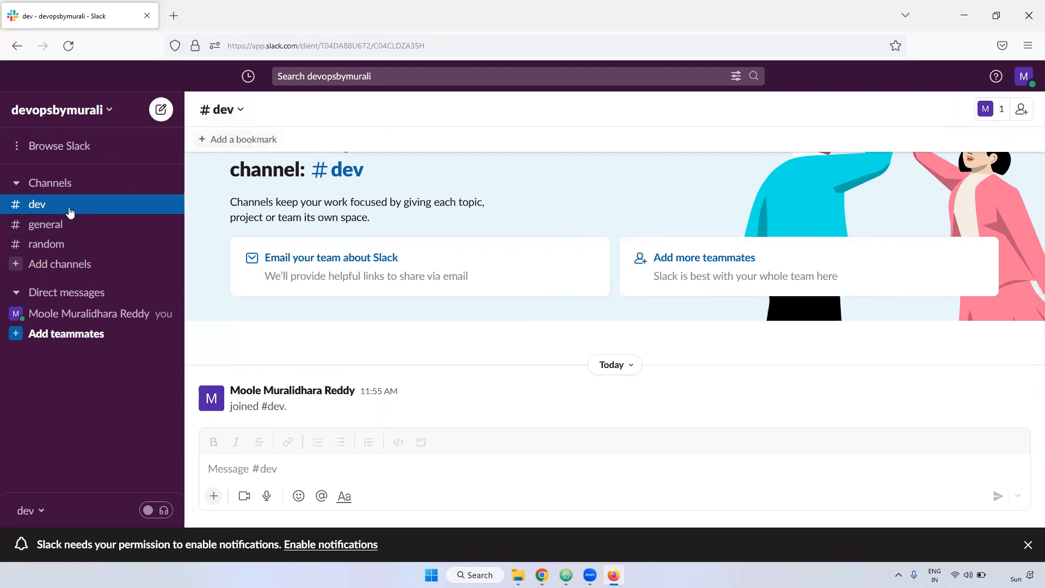
left_click(23, 209)
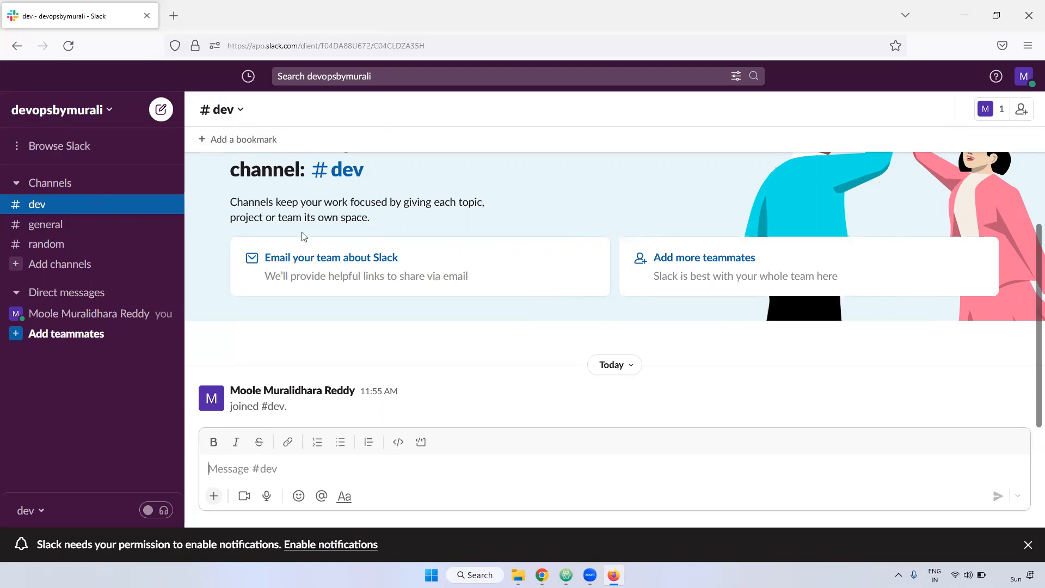
scroll(360, 277, "up", 5)
scroll(365, 280, "down", 3)
left_click(286, 406)
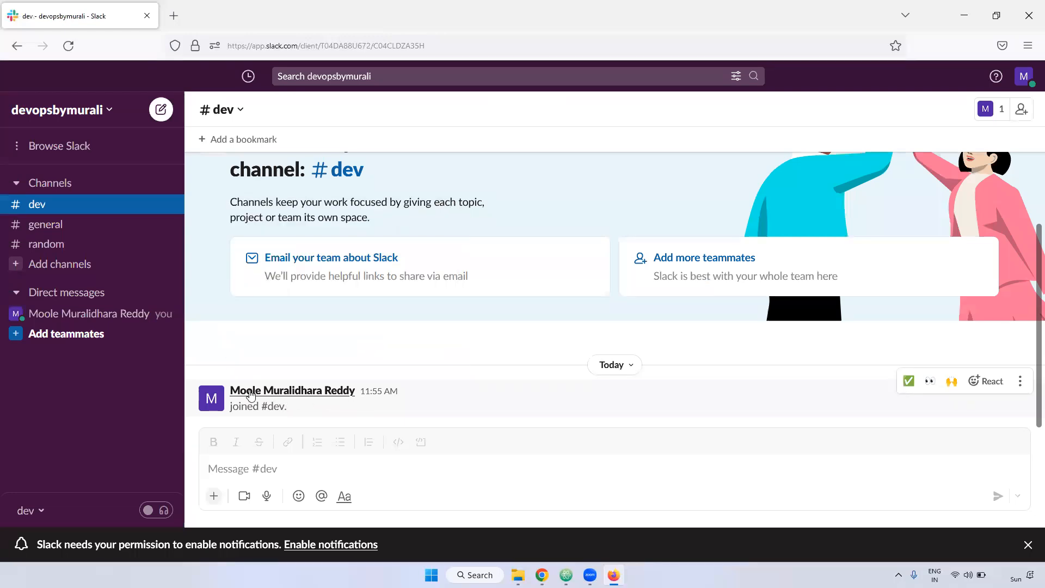
Dismiss the Add people dialog without inviting anyone, then open the #dev channel details.
left_click(1022, 109)
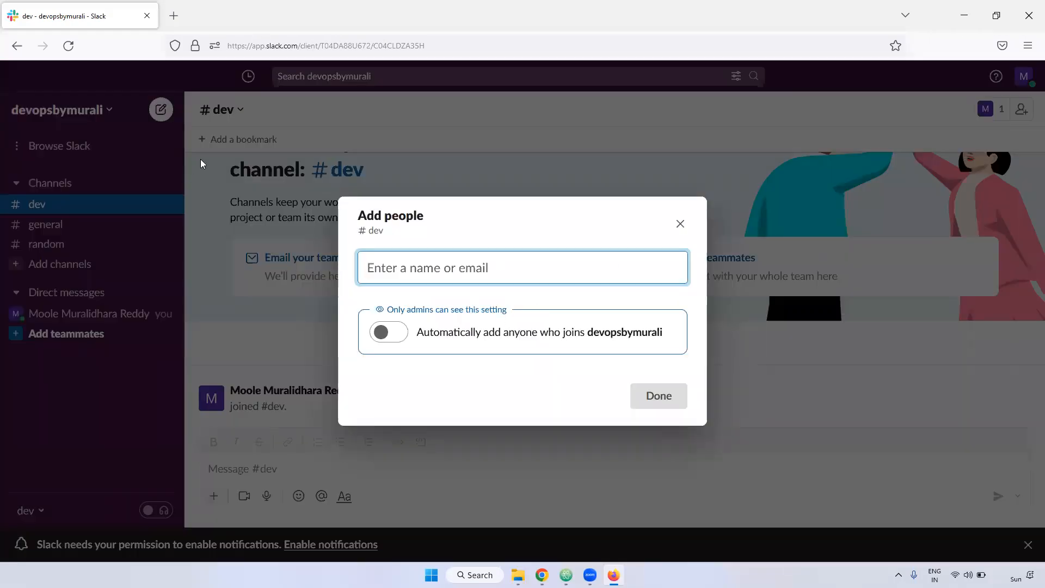
left_click(679, 223)
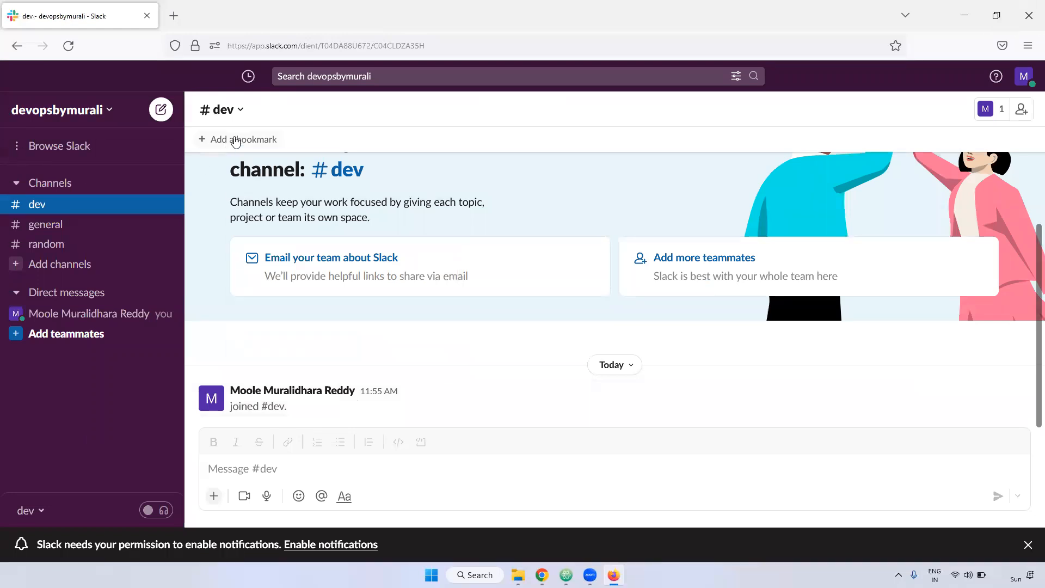
left_click(242, 115)
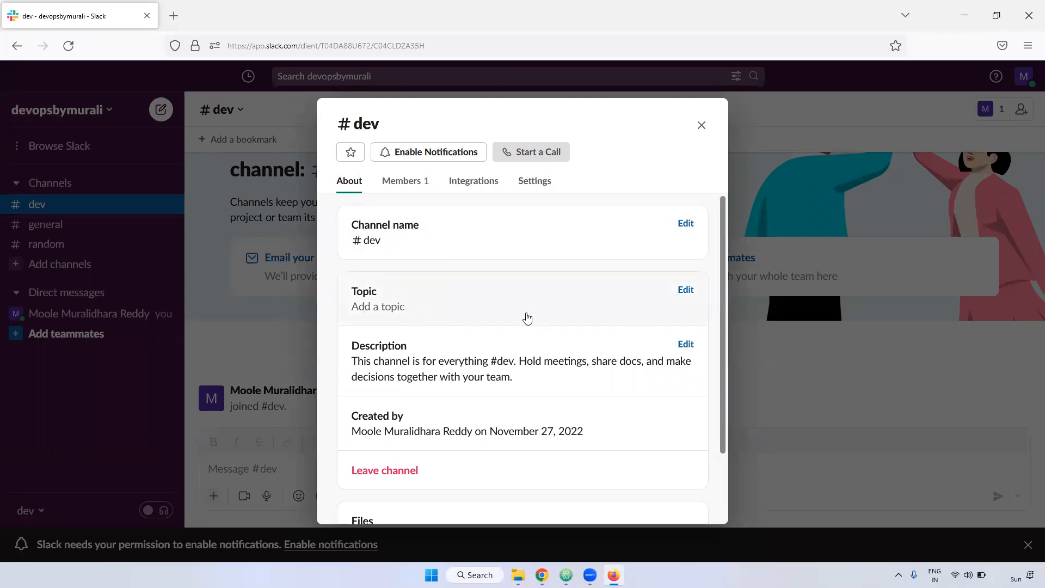
Reopen the #dev details and show the Members tab, listing only the workspace creator.
scroll(525, 317, "down", 3)
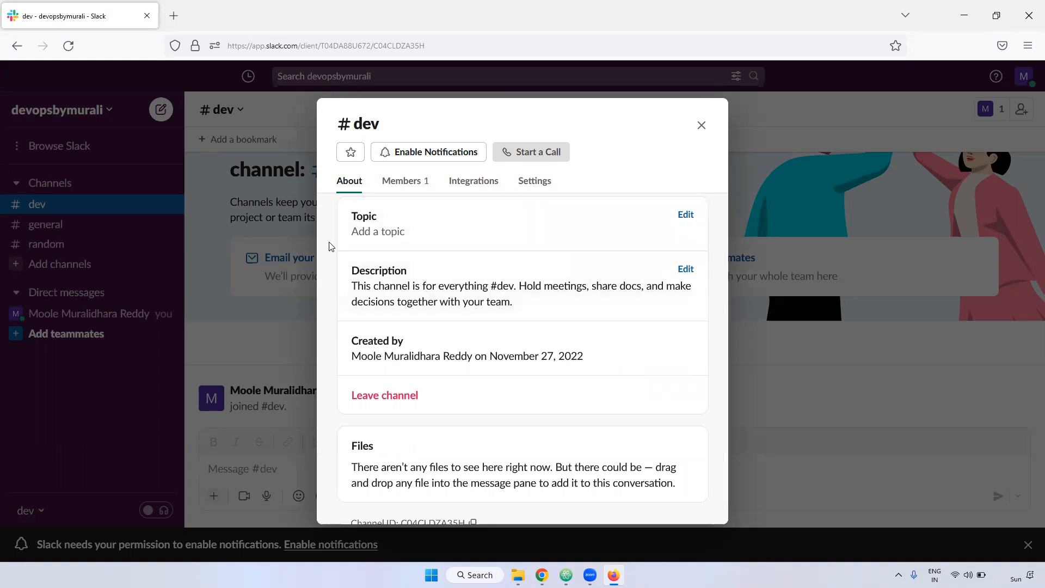
scroll(408, 322, "down", 1)
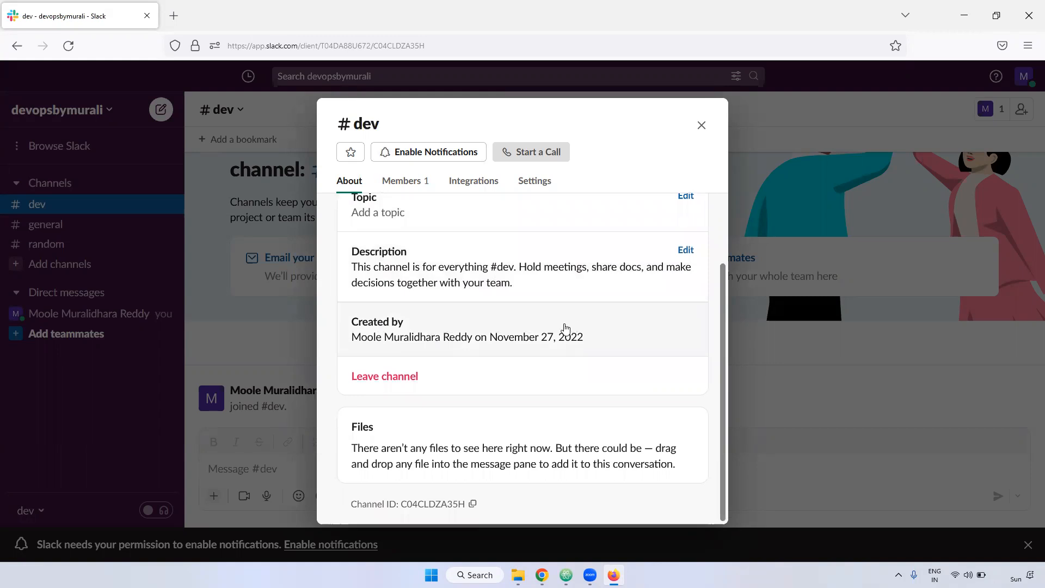
key("Escape")
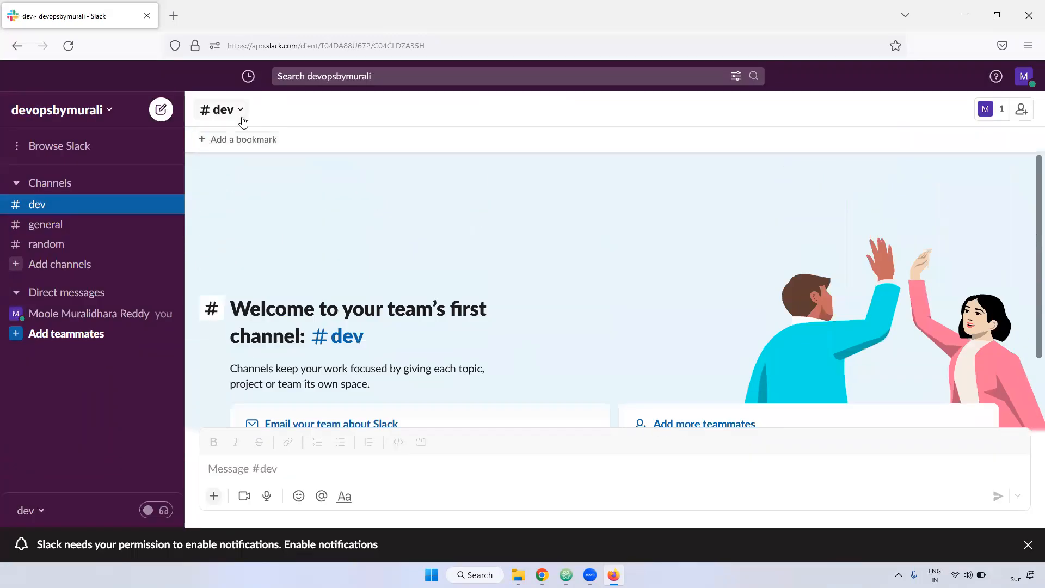
left_click(239, 110)
scroll(424, 417, "down", 3)
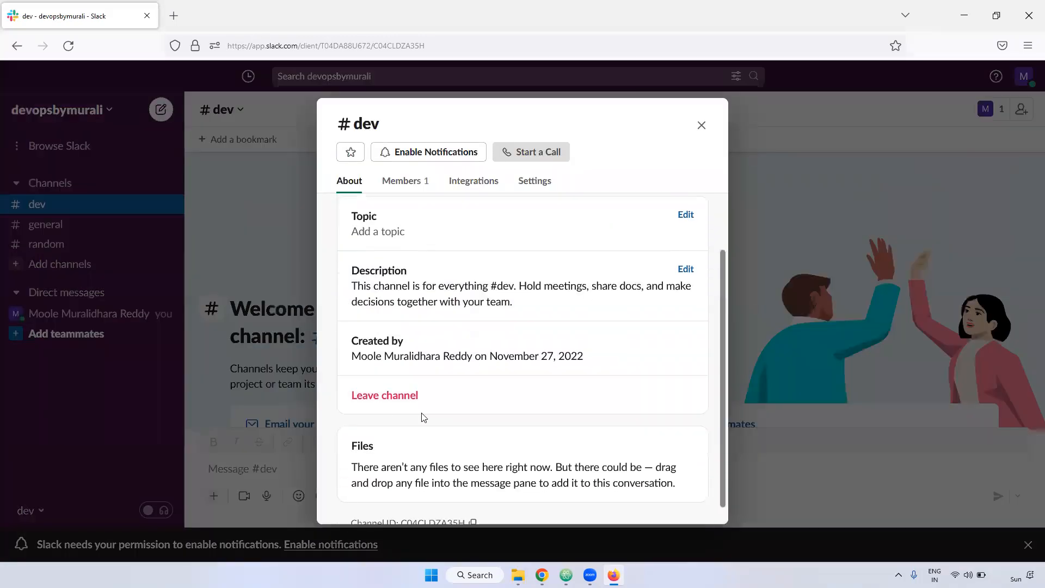
scroll(437, 412, "down", 1)
scroll(461, 330, "up", 5)
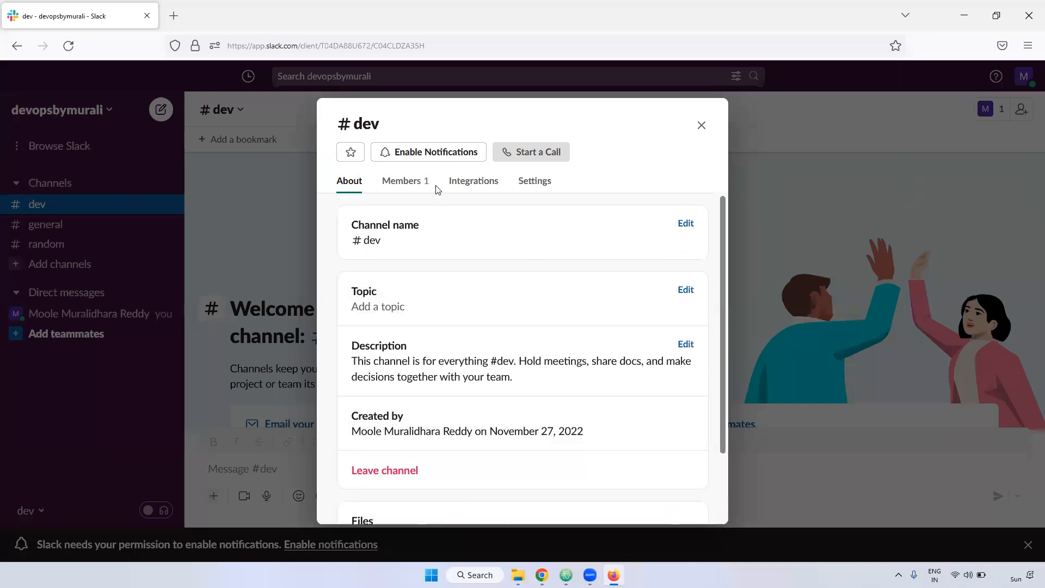
left_click(403, 181)
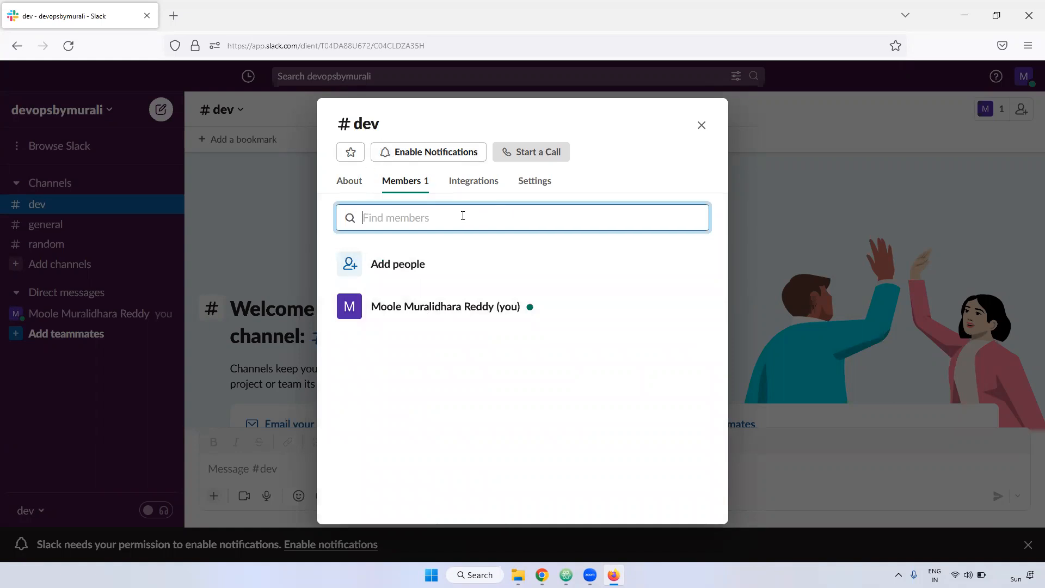
Dismiss the Add people dialog, then browse the #dev Integrations and Settings tabs.
left_click(409, 265)
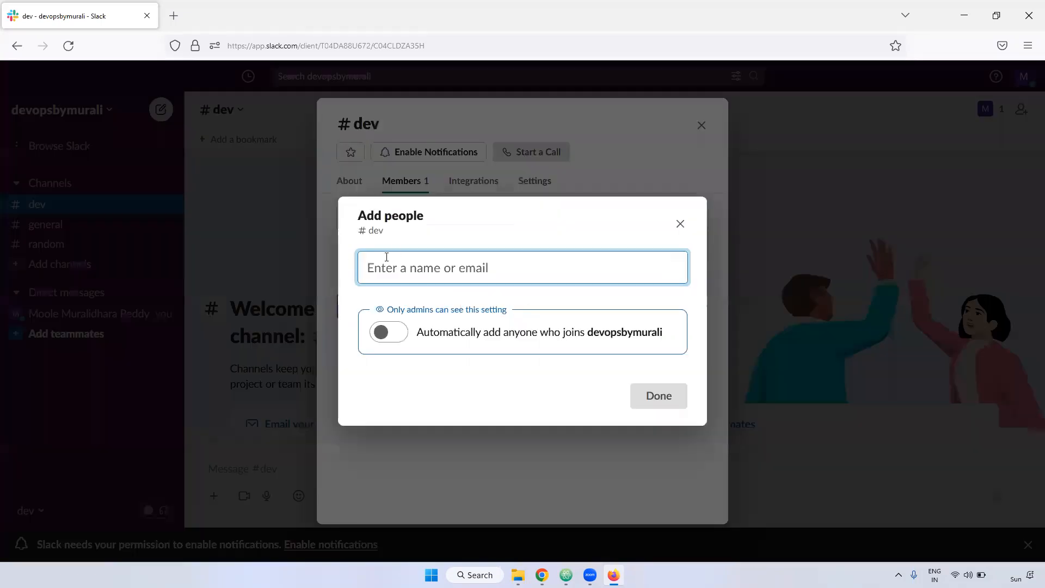
left_click(681, 225)
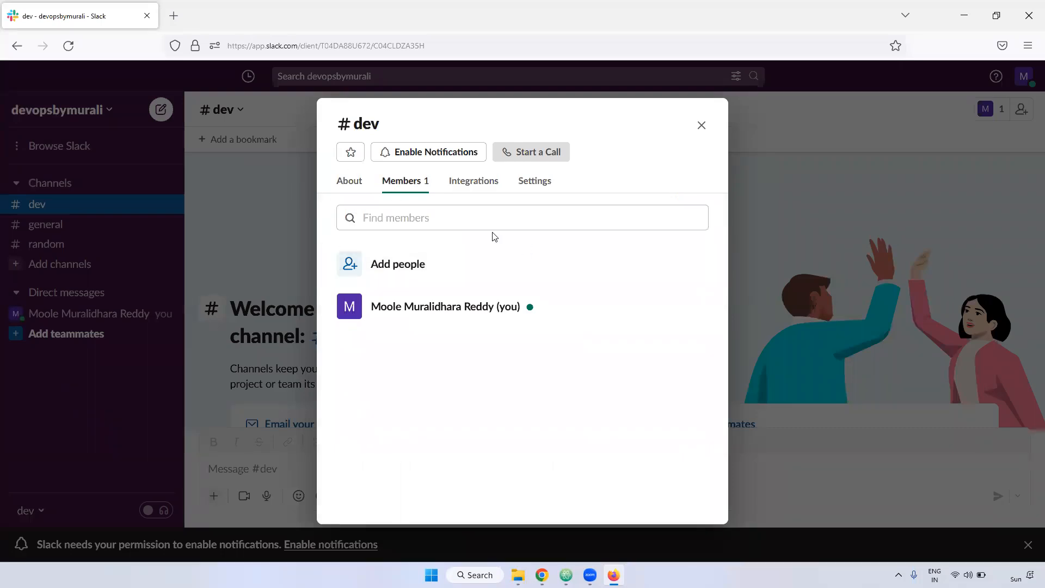
left_click(475, 184)
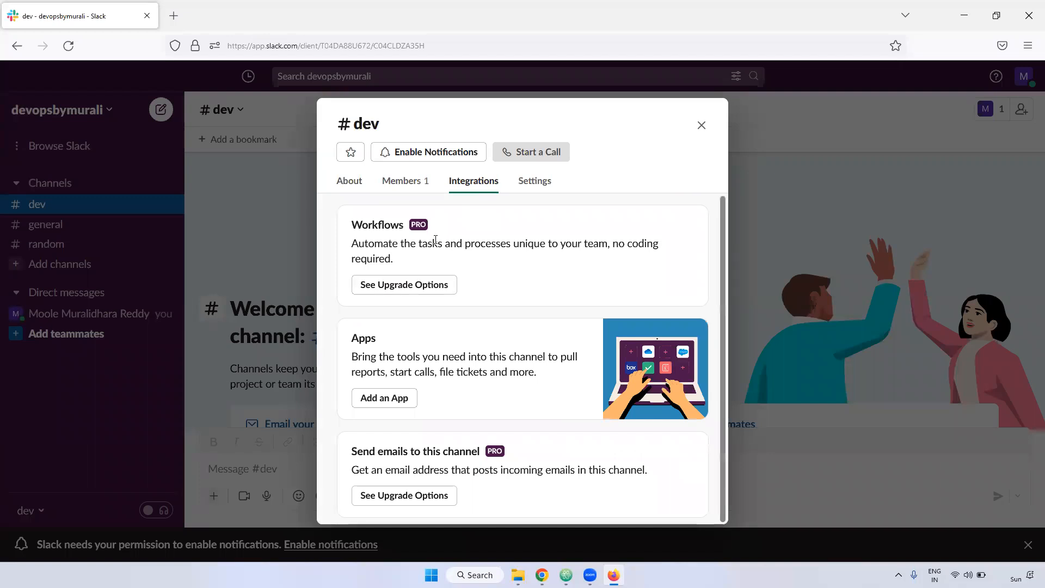
scroll(430, 345, "down", 1)
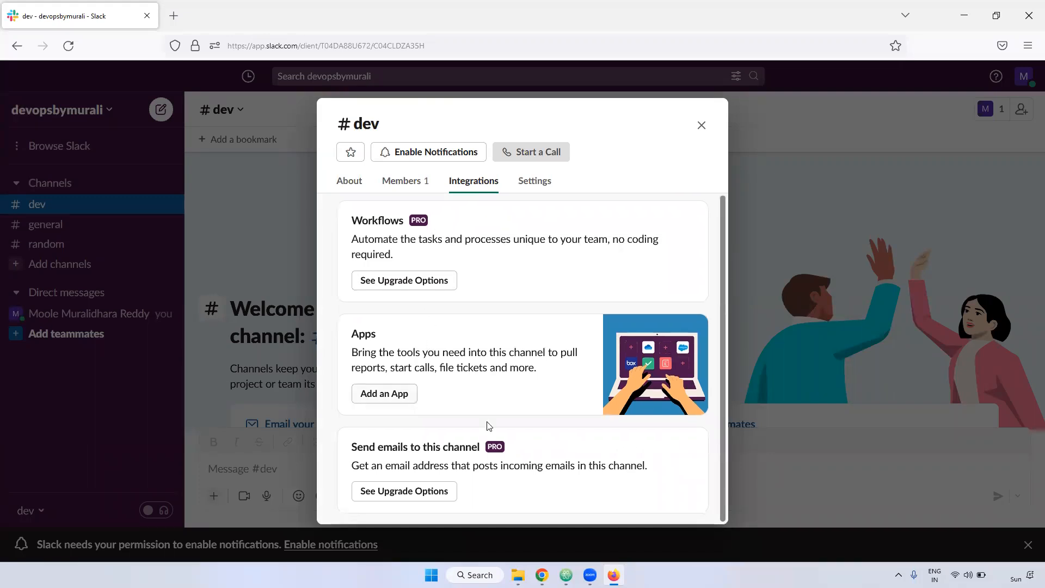
scroll(499, 294, "up", 1)
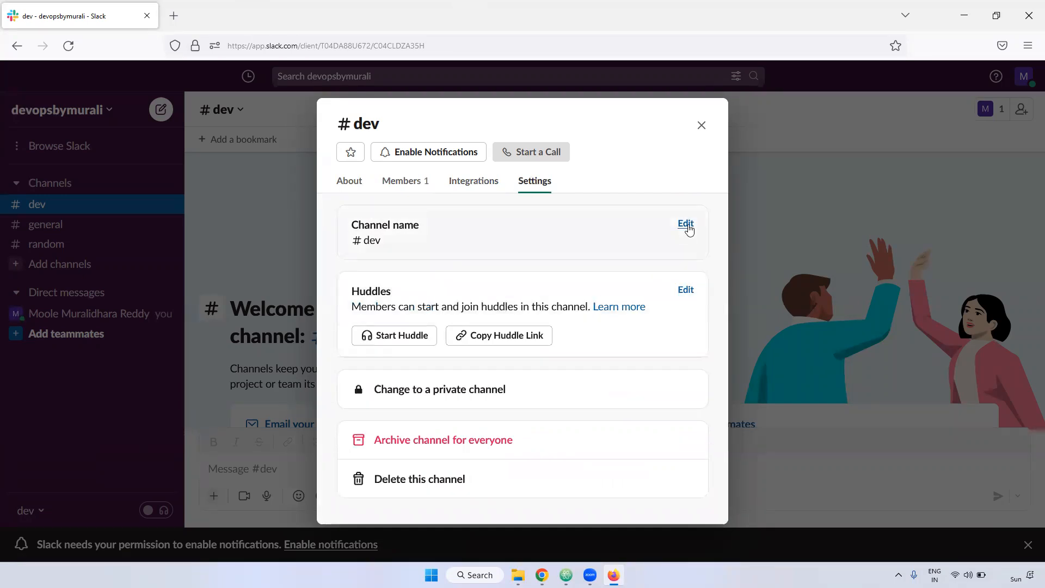
Convert #dev to a private channel and begin deleting it.
left_click(480, 392)
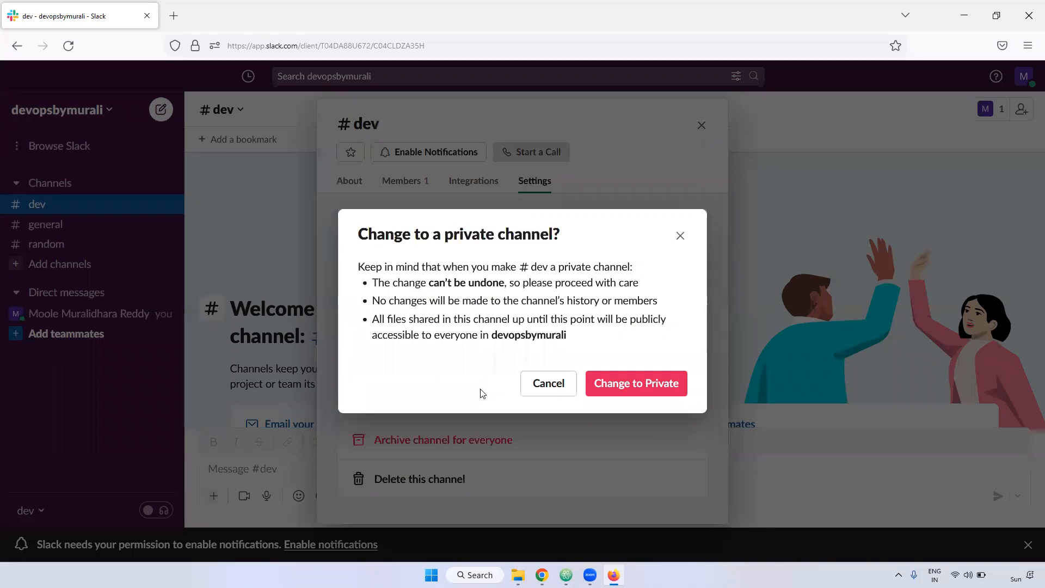
left_click(632, 389)
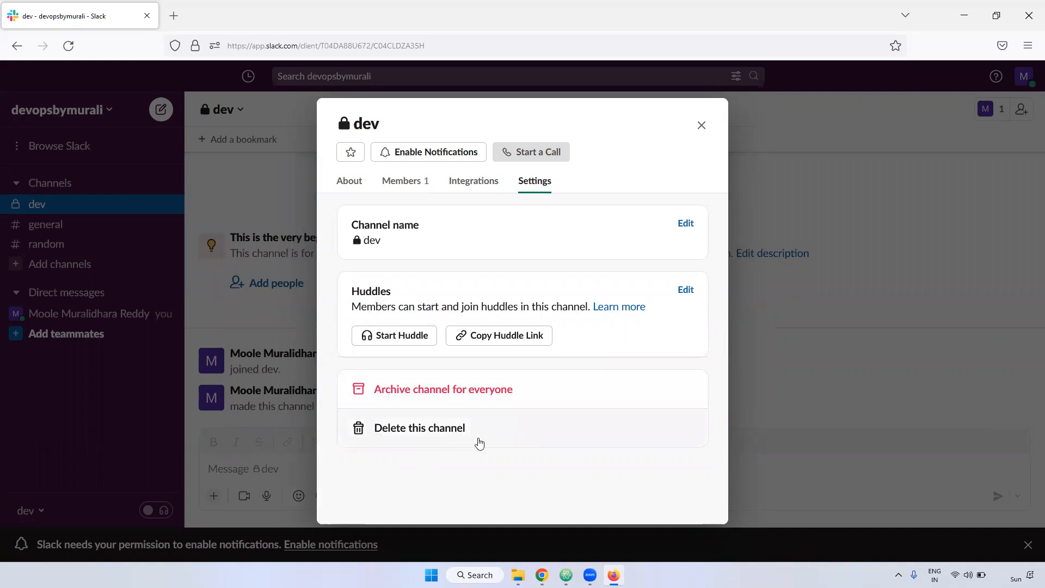
left_click(437, 433)
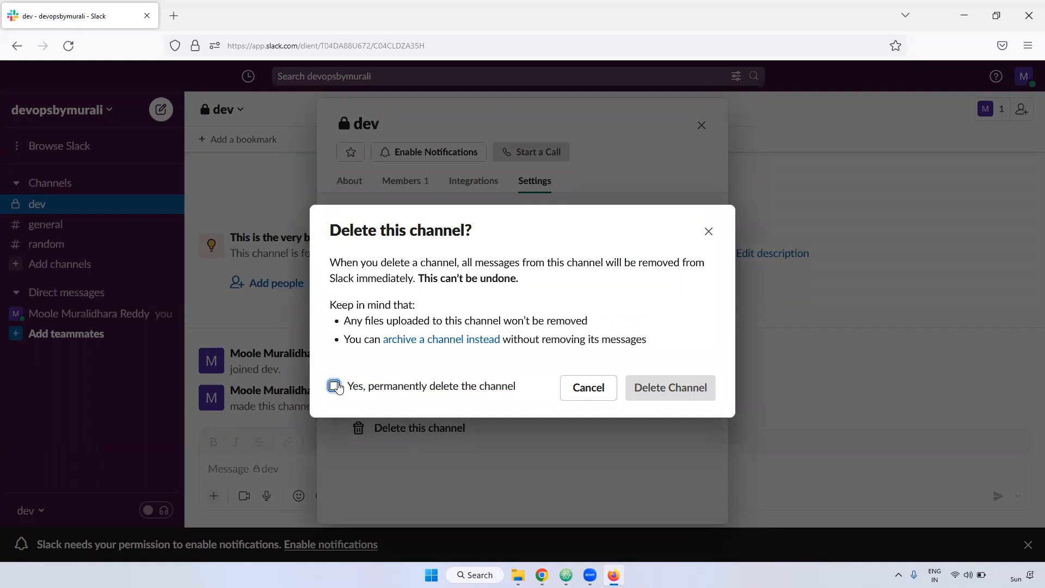
Confirm permanent deletion of #dev and return to the 'Creation of Slack account' slides.
left_click(334, 386)
left_click(688, 388)
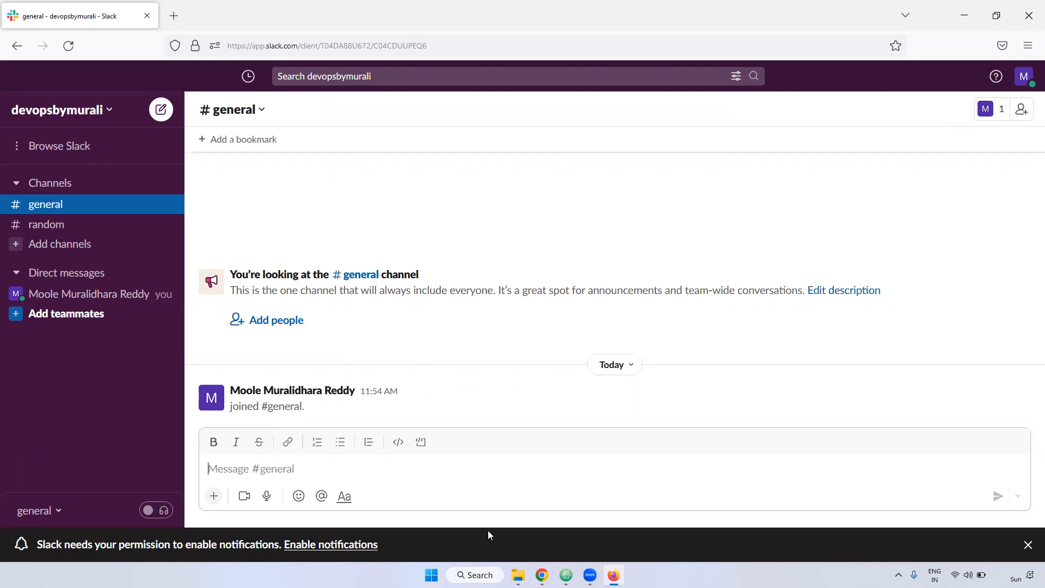
key("alt+Tab")
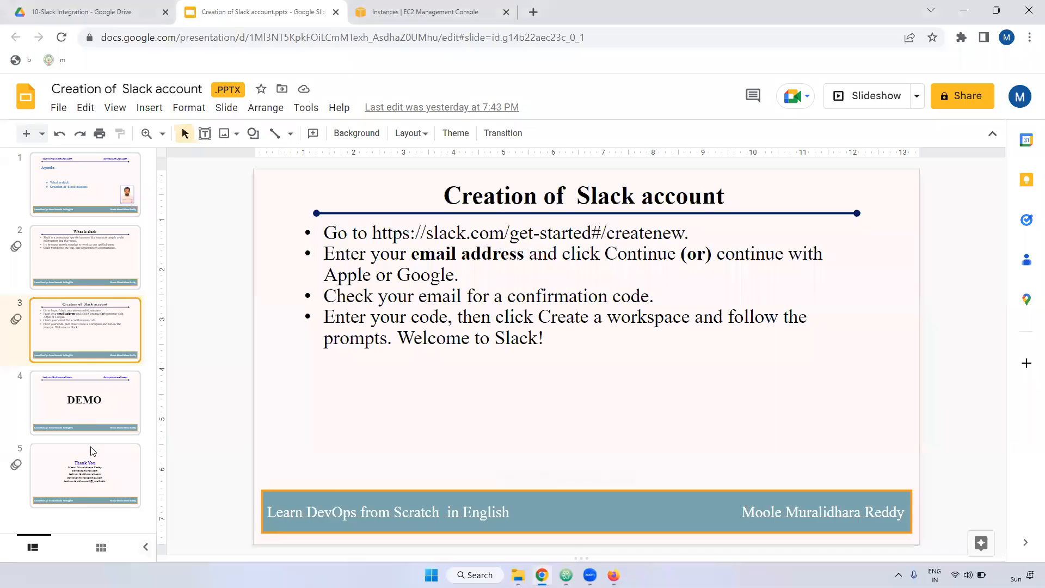